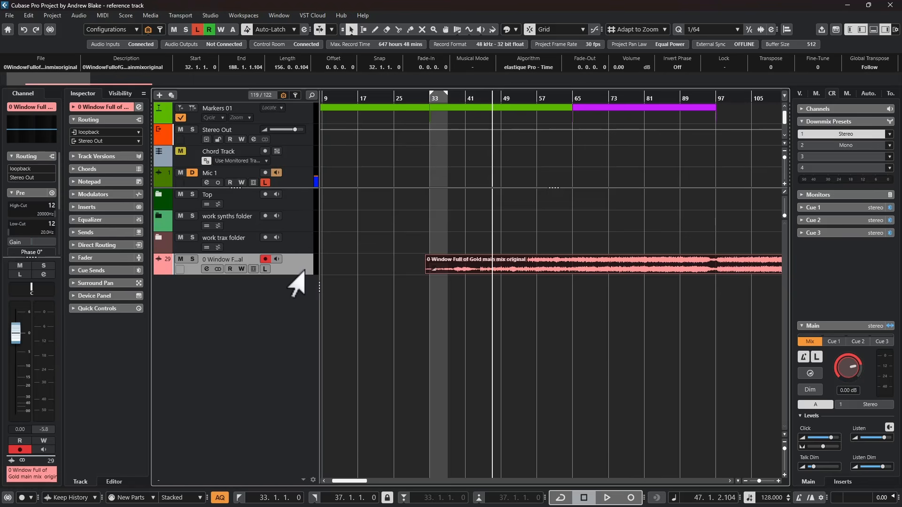
- Open the project's audio connections and bring up the Control Room channel setup
key("g")
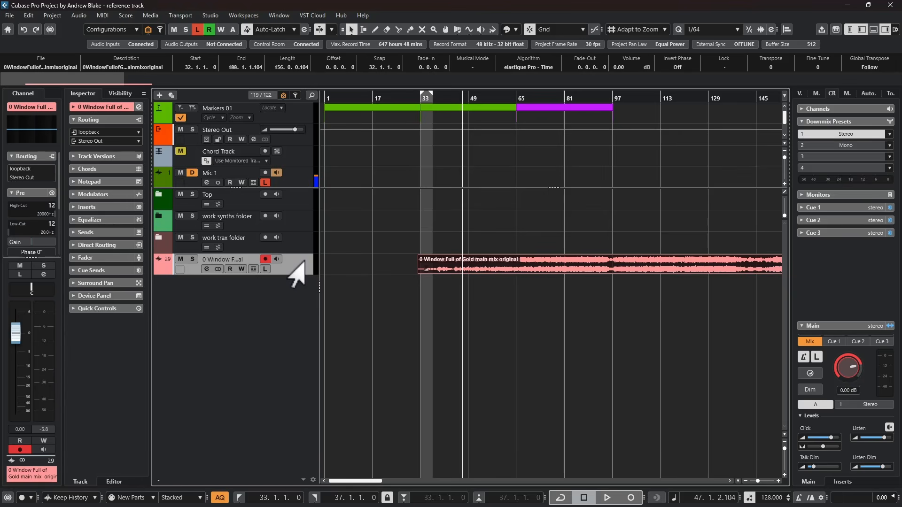
left_click(210, 15)
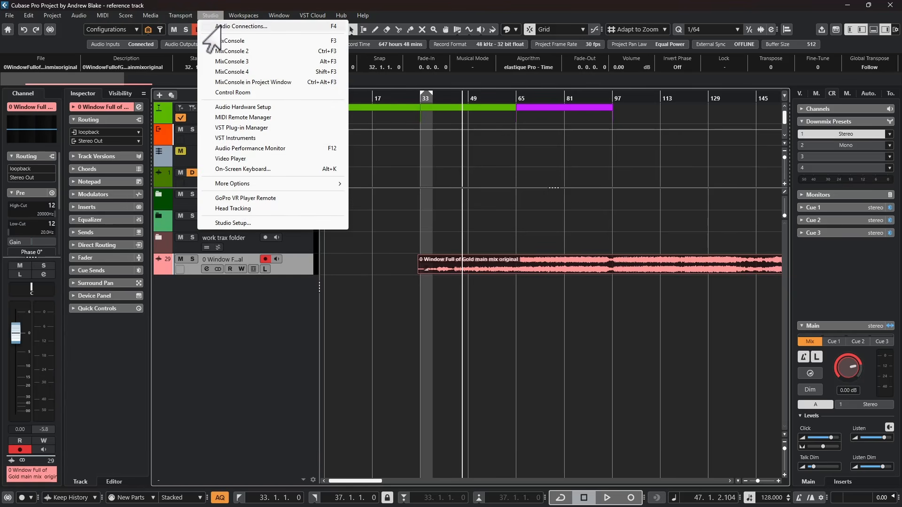
left_click(235, 27)
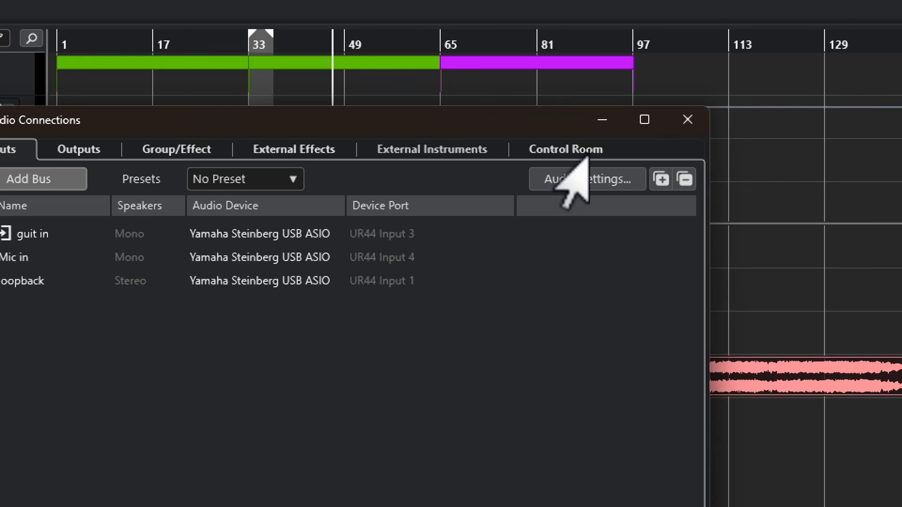
left_click(578, 153)
left_click(66, 181)
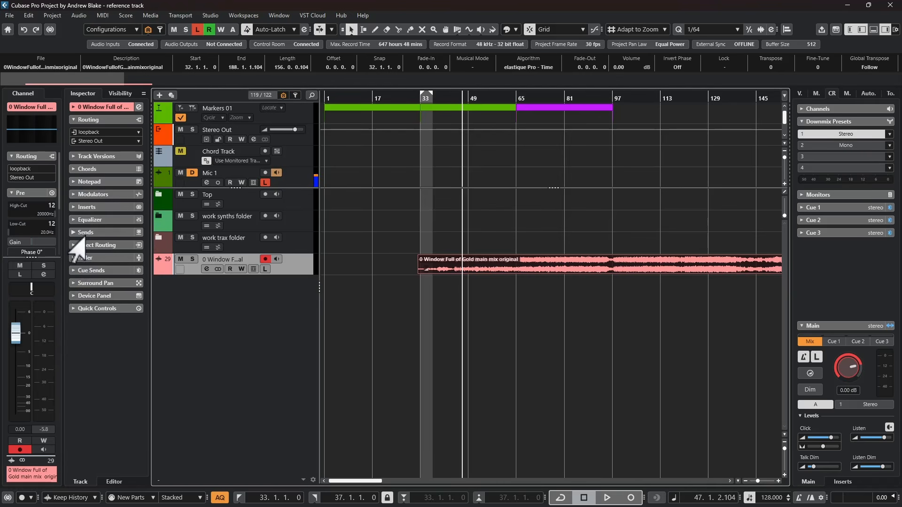
- Enable the Cue 3 send on the reference track and set both its input and output routing to No Bus
left_click(99, 272)
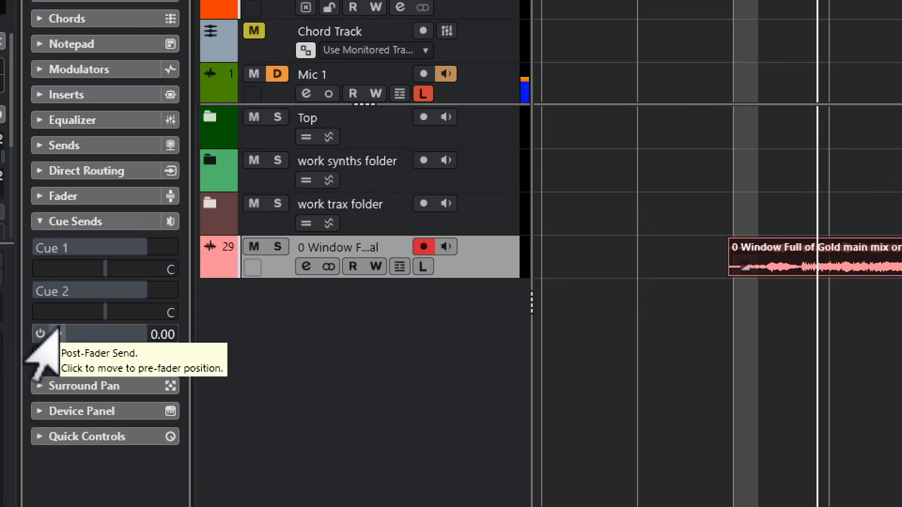
left_click(40, 334)
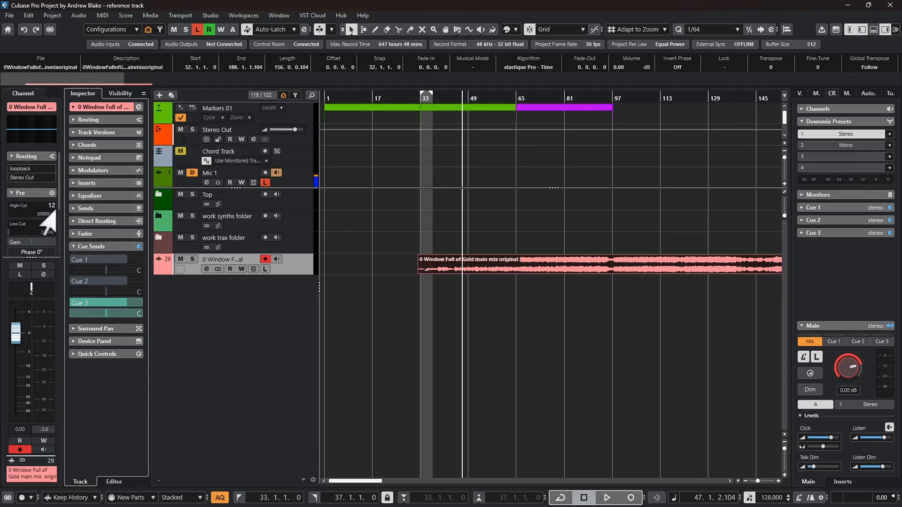
left_click(89, 119)
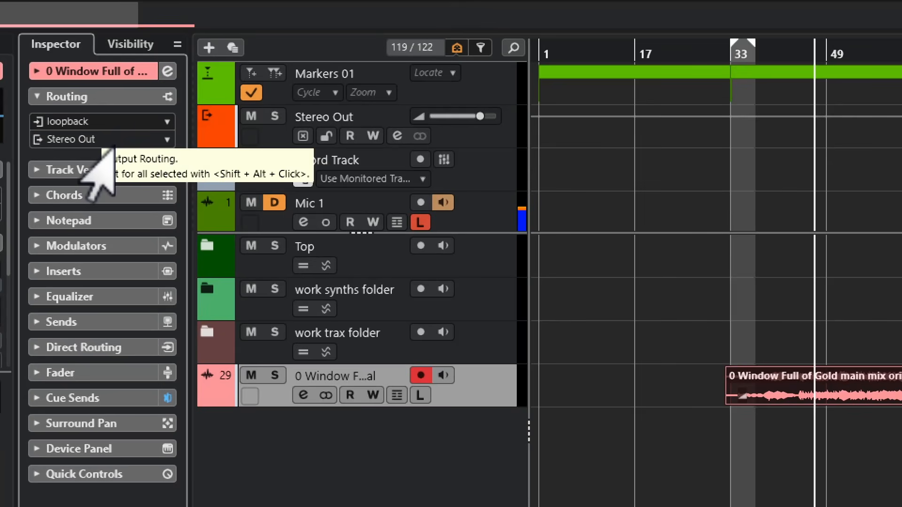
left_click(56, 122)
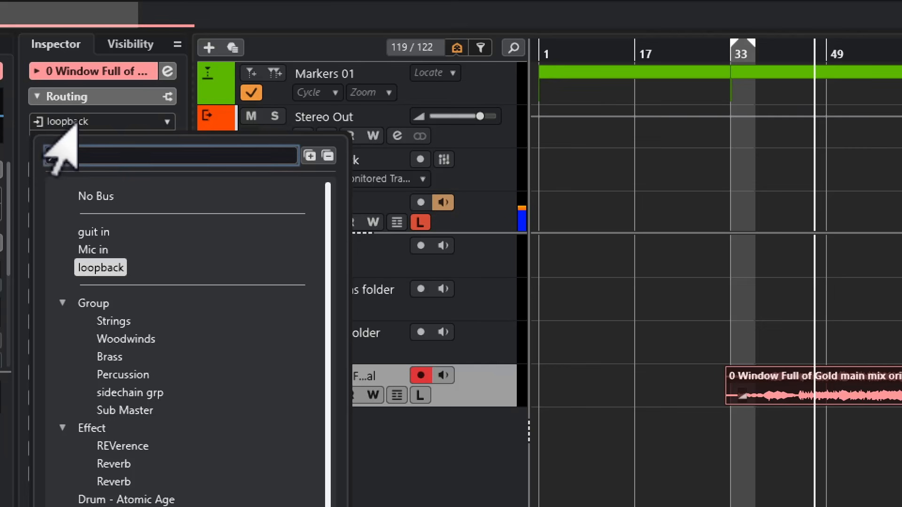
left_click(89, 197)
left_click(70, 139)
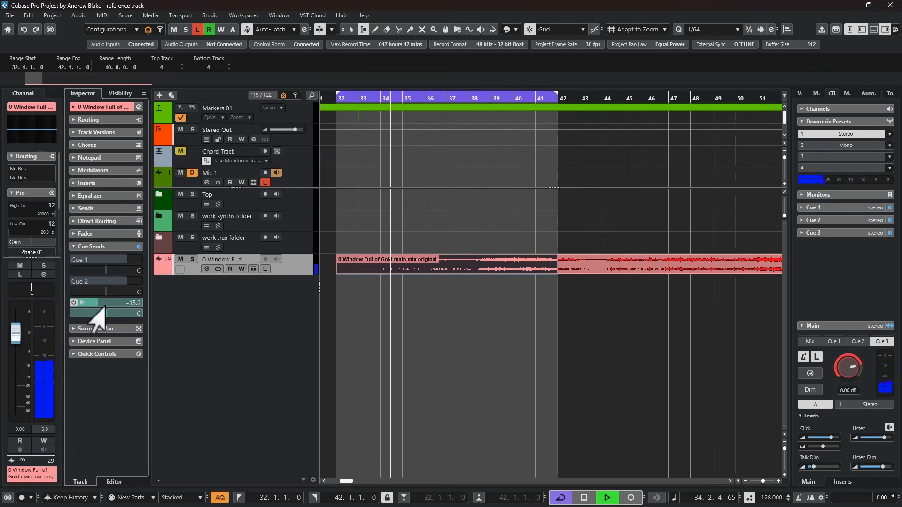
- Adjust the reference track's Cue 3 send level during playback, and compare the Mix and Cue 3 monitor sources, ending on Cue 3
mouse_move(94, 308)
left_mouse_down()
mouse_move(113, 308)
mouse_move(99, 309)
left_mouse_up()
key("space")
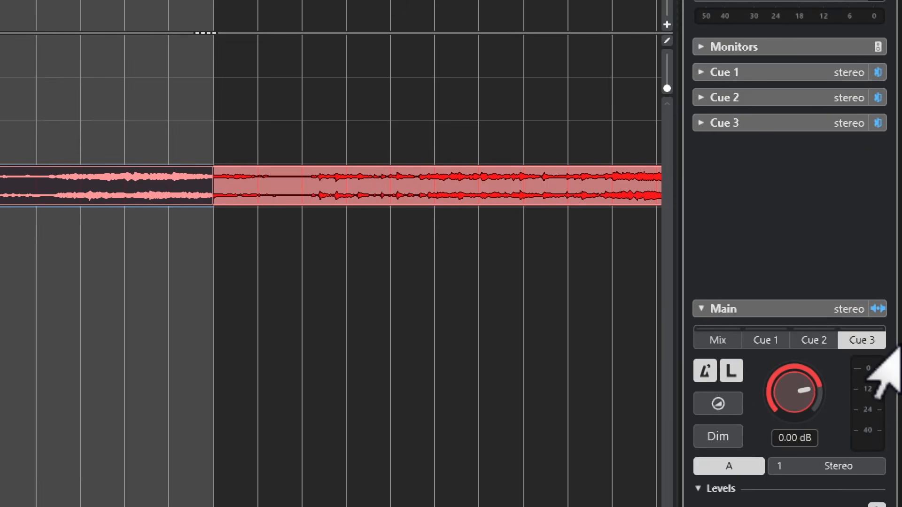
left_click(709, 340)
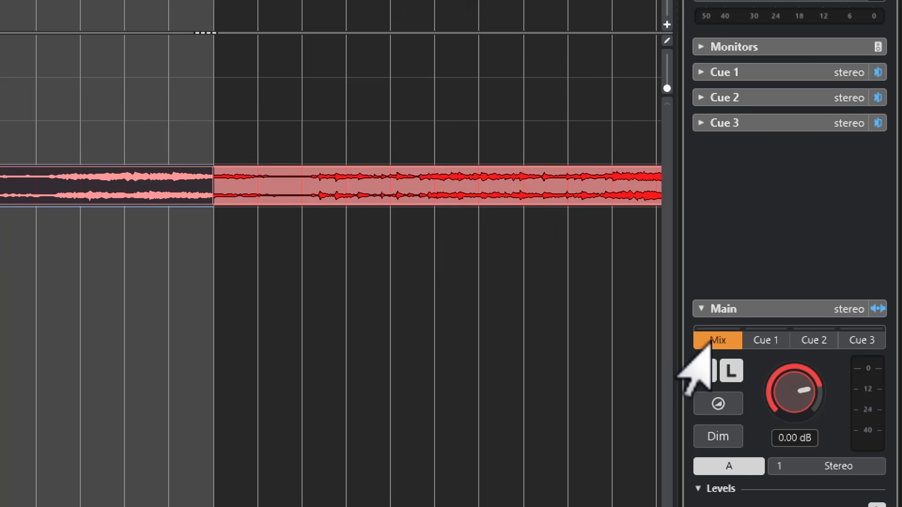
left_click(864, 339)
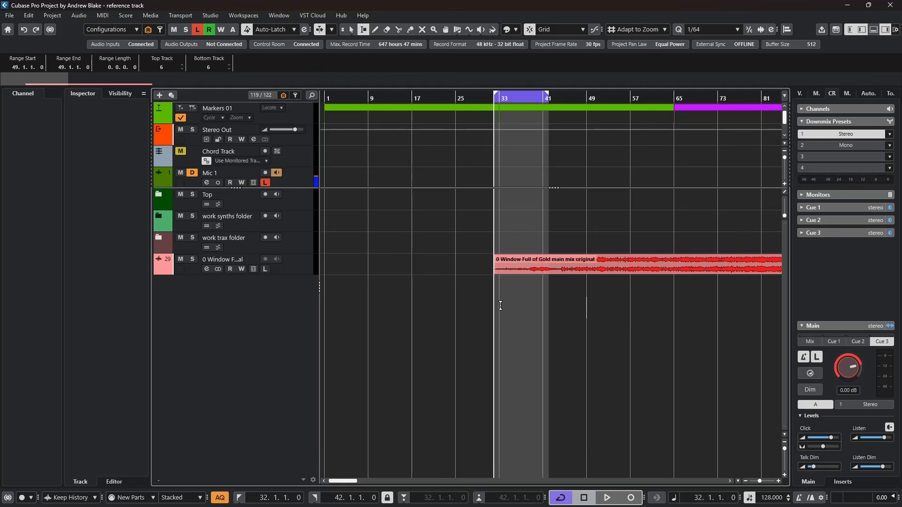
- Select the whole reference audio event and analyze its tempo with Tempo Detection
key("1")
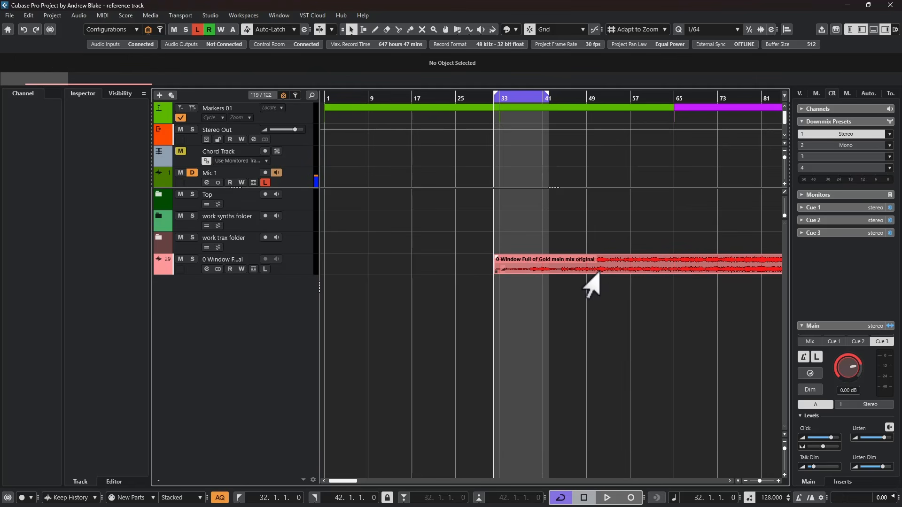
key("g")
key("g")
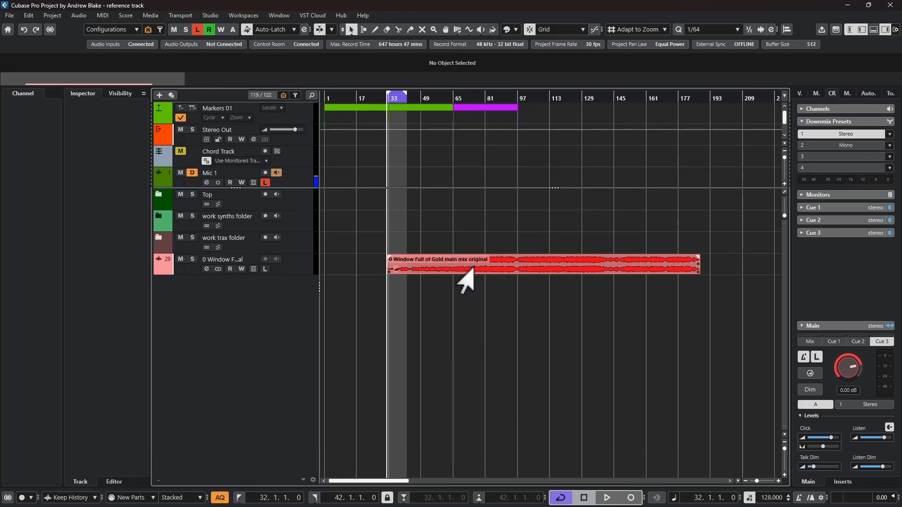
left_click(493, 277)
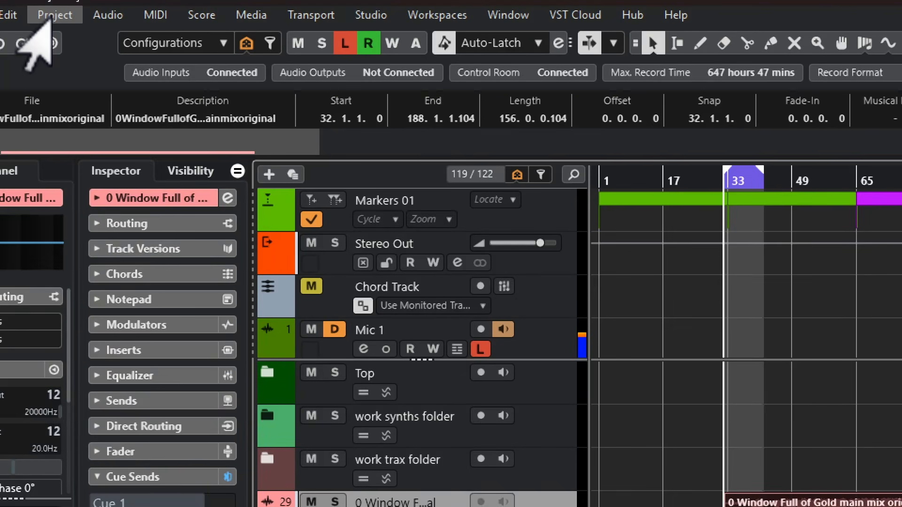
left_click(47, 21)
mouse_move(66, 392)
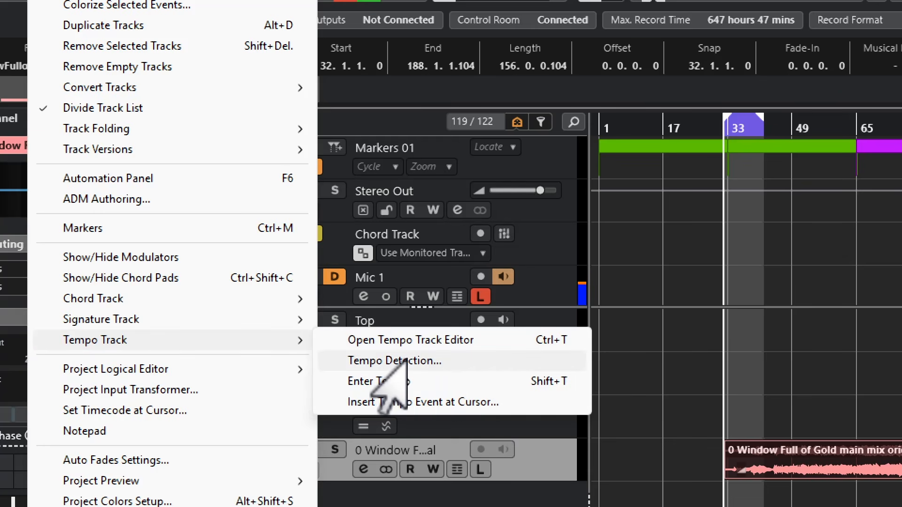
left_click(385, 361)
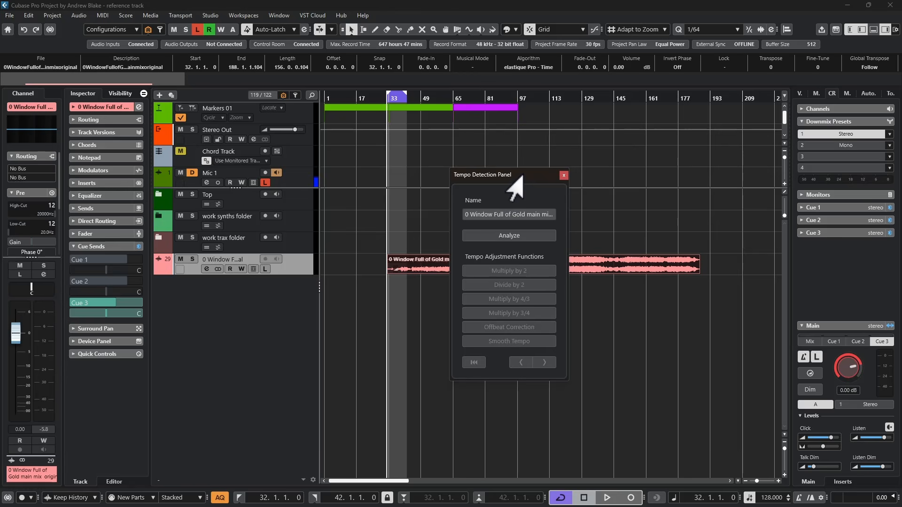
left_click(502, 236)
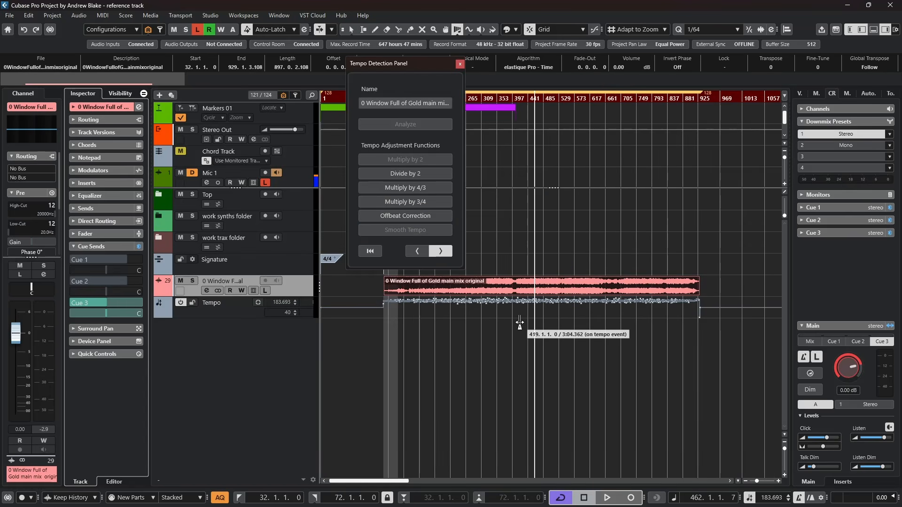
- Audition the detected tempo, halve it with Divide by 2, and close the tempo detection after another listen
key("space")
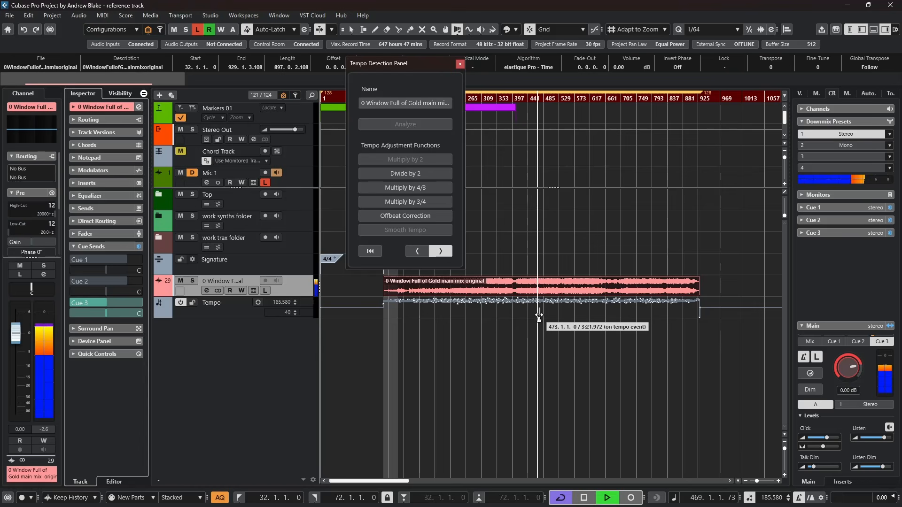
left_click_drag(377, 194, 416, 247)
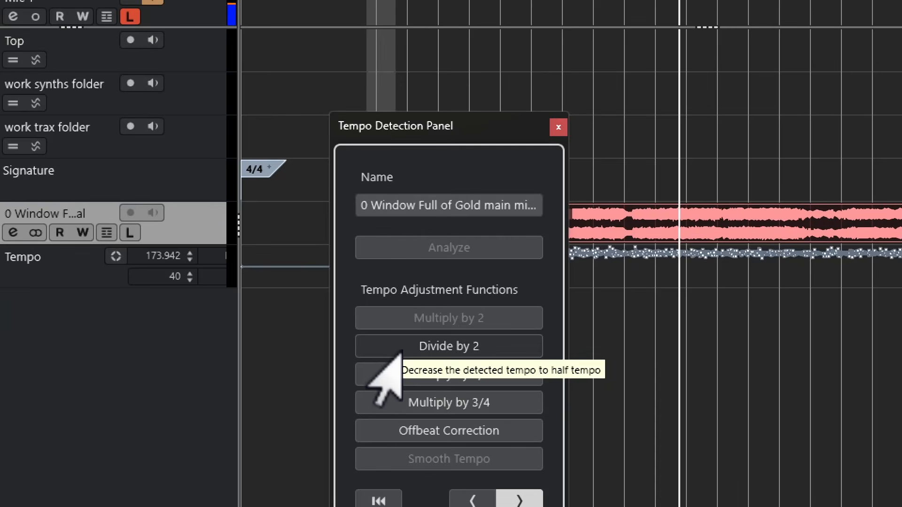
left_click(393, 346)
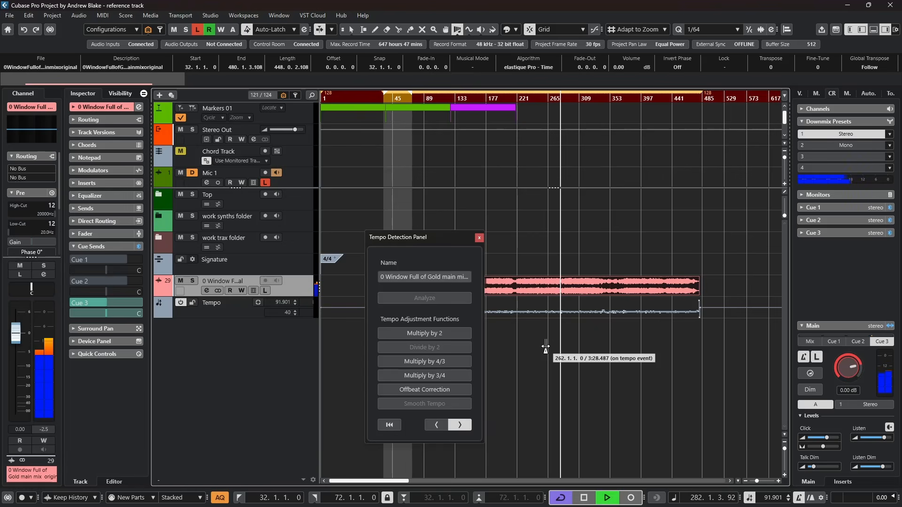
key("space")
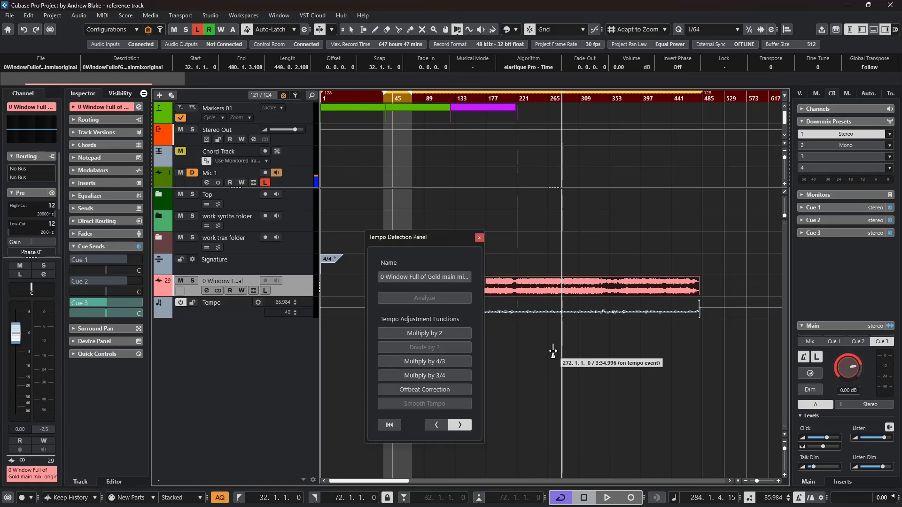
left_click(478, 238)
- Play the reference track from bar 65 and examine how its transients line up with the detected tempo grid
scroll(370, 289, "up", 6)
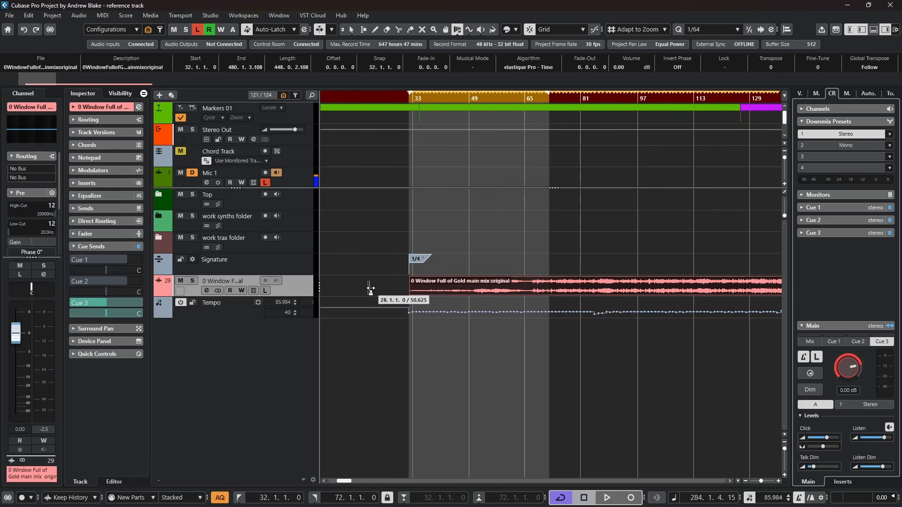
scroll(371, 288, "up", 2)
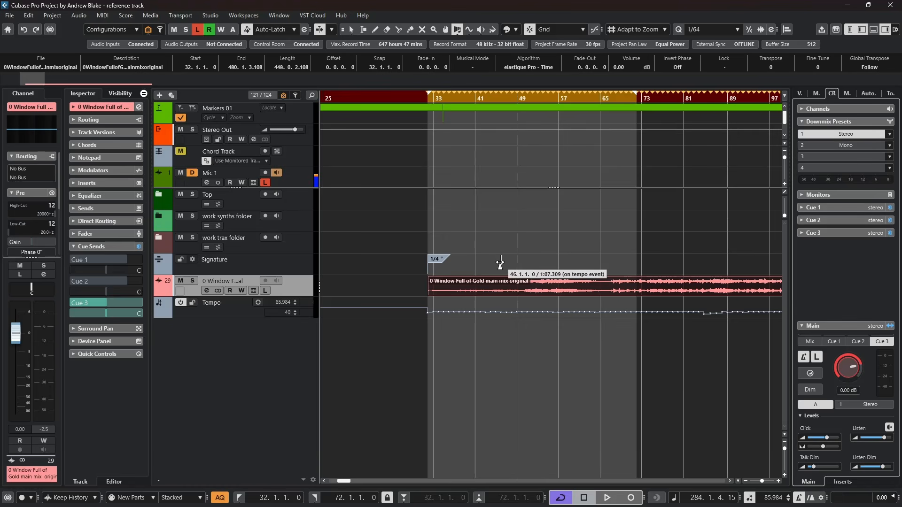
scroll(498, 265, "up", 1)
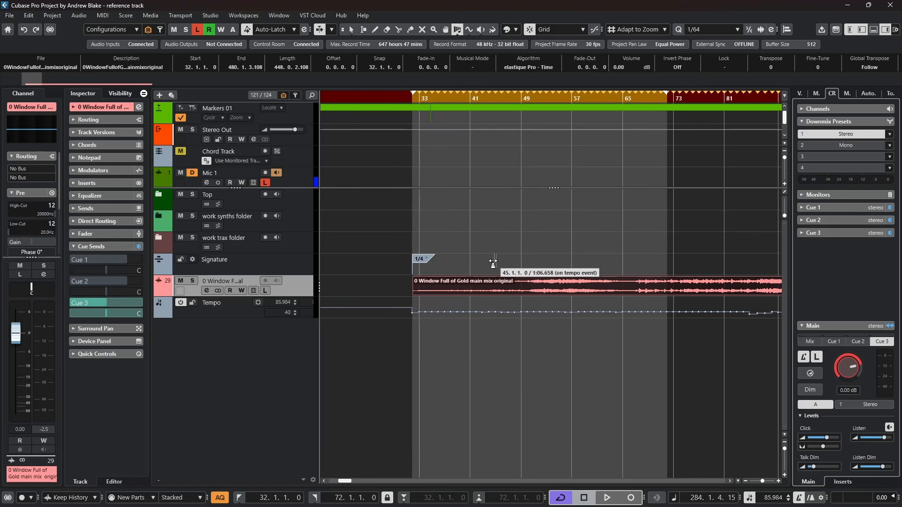
scroll(501, 261, "right", 5)
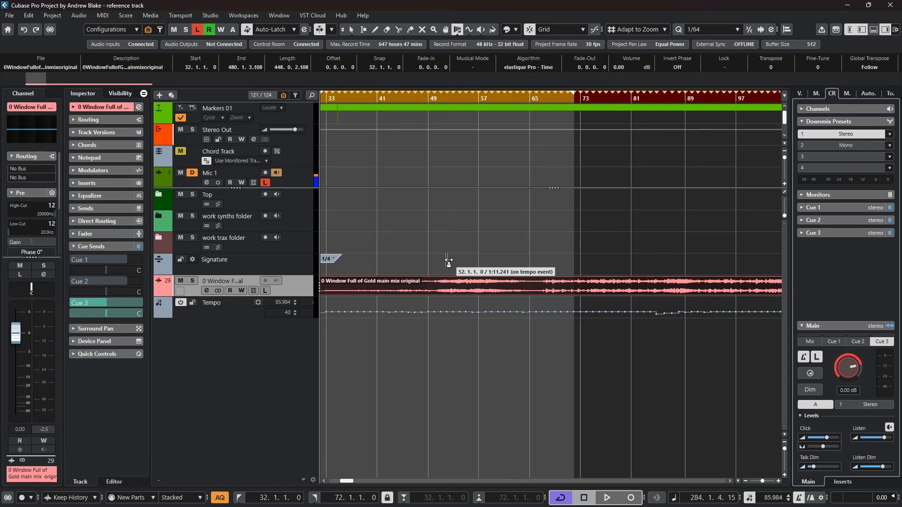
left_click(531, 233)
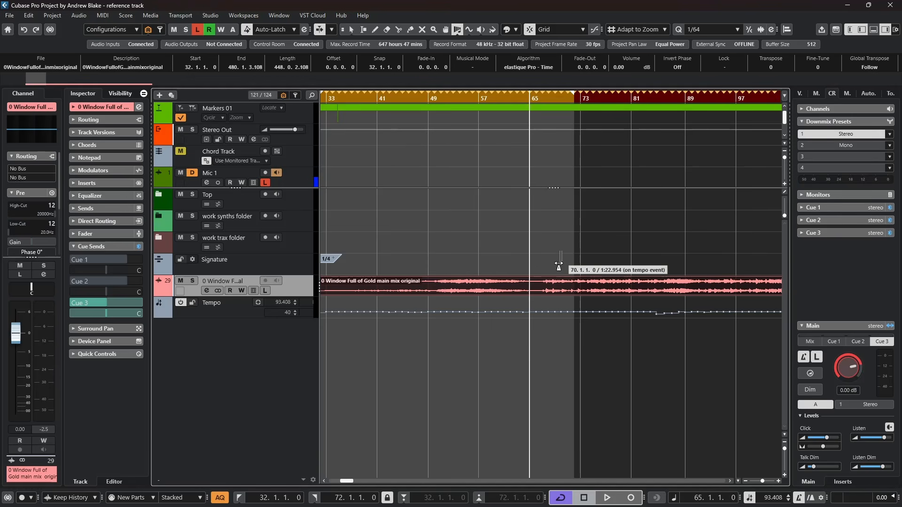
key("6")
left_click(576, 332)
mouse_move(386, 231)
left_mouse_down()
mouse_move(468, 297)
mouse_move(644, 393)
left_mouse_up()
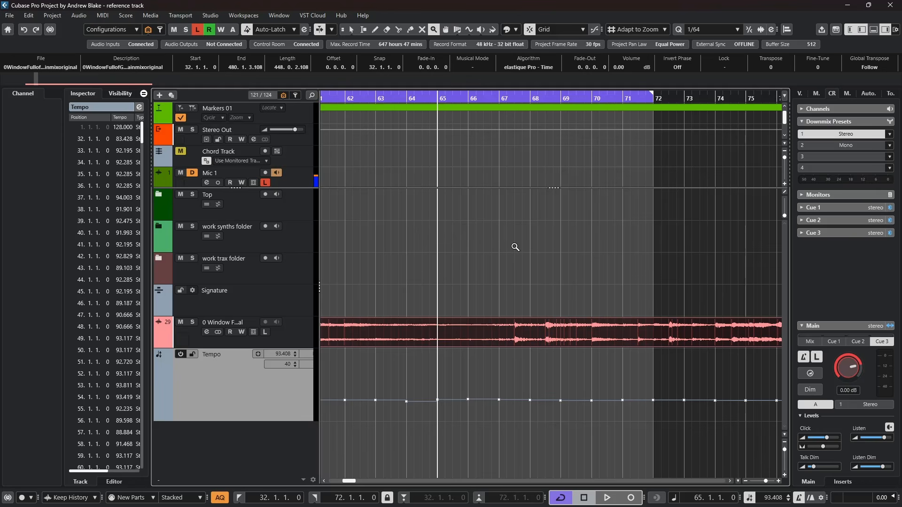
key("space")
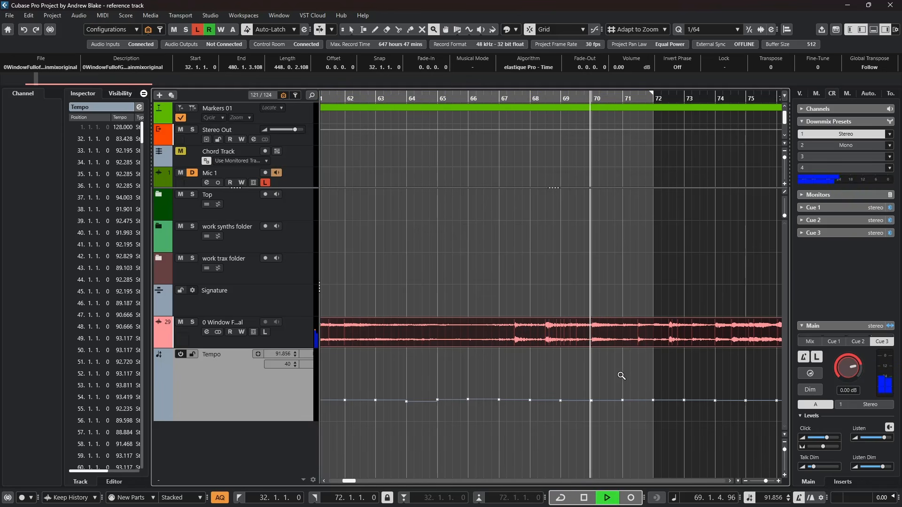
key("space")
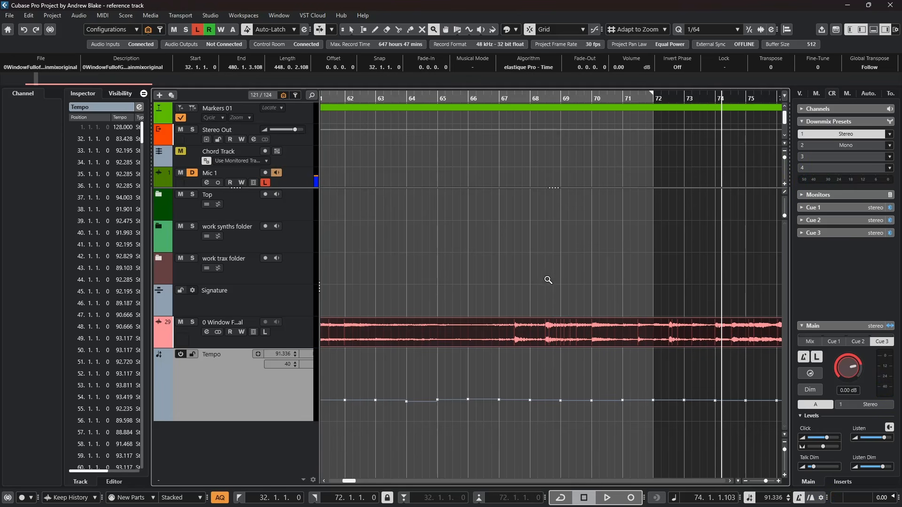
- Split the reference audio event at the transient just before beat 4 of bar 44
left_click_drag(501, 290, 634, 430)
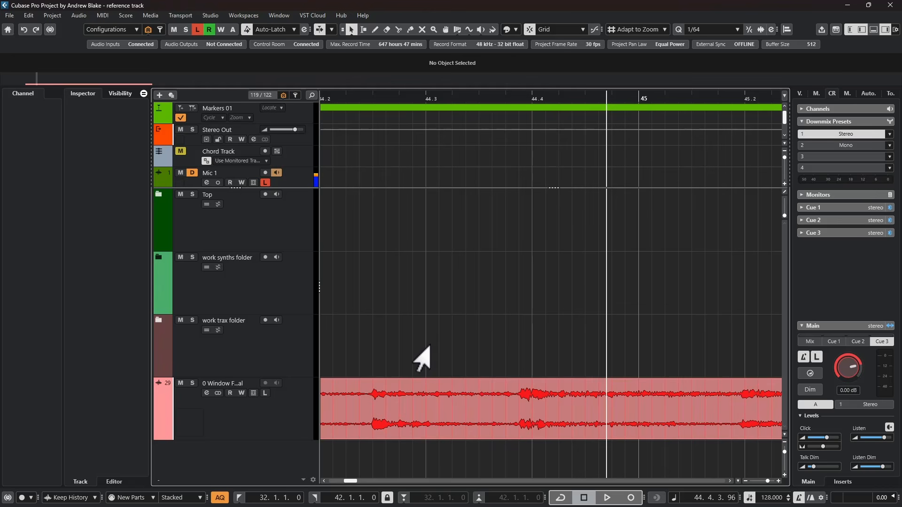
right_click(423, 358)
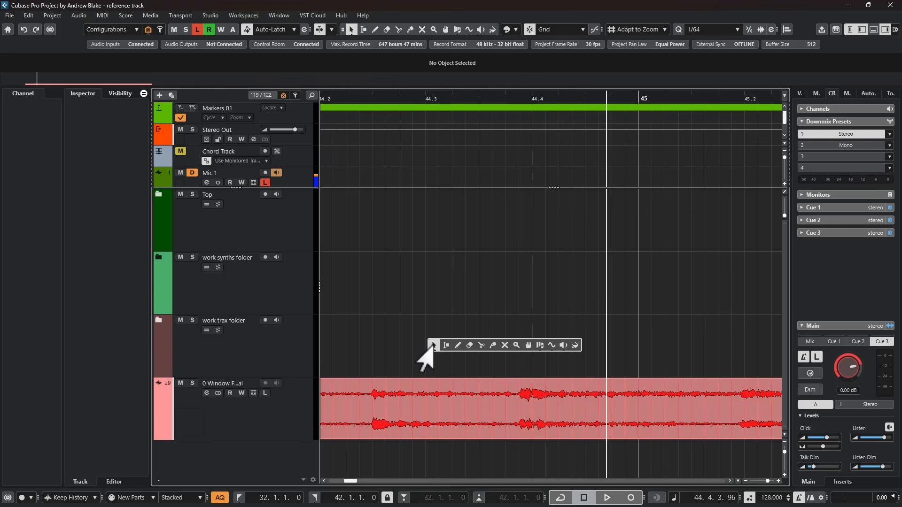
left_click(469, 357)
left_click(529, 353)
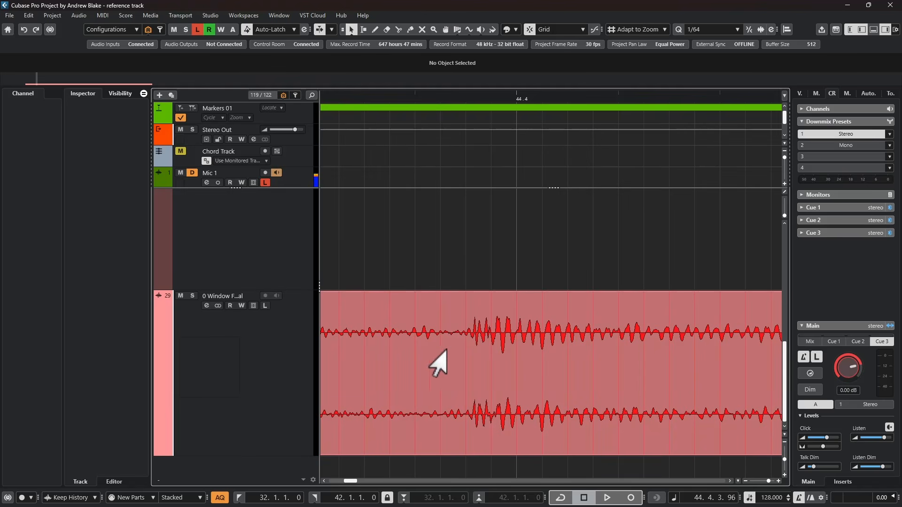
right_click(531, 371)
left_click(533, 370)
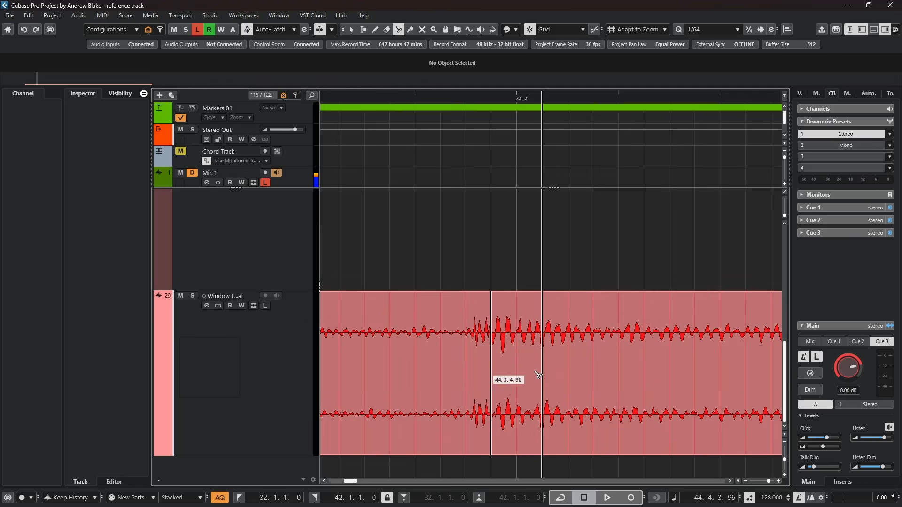
left_click(466, 365)
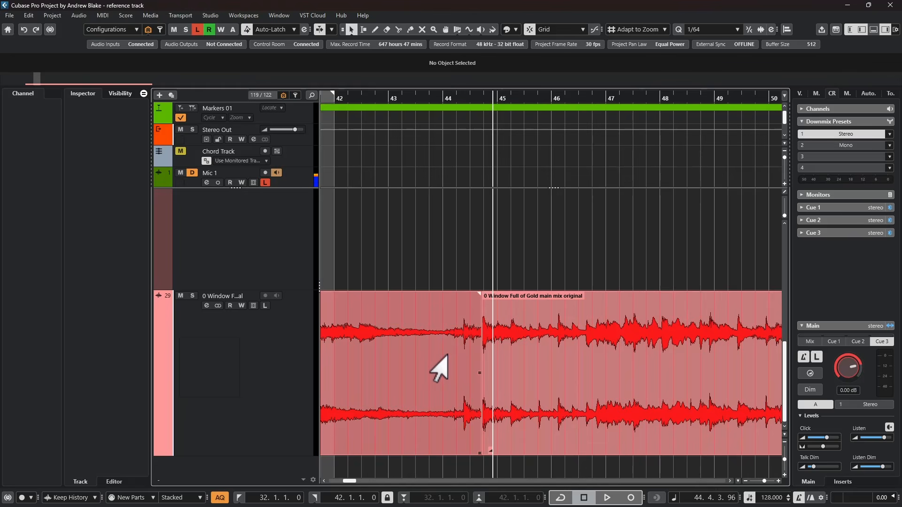
- Delete the reference audio before the split and move the remaining event so it starts exactly at bar 45
left_click(447, 356)
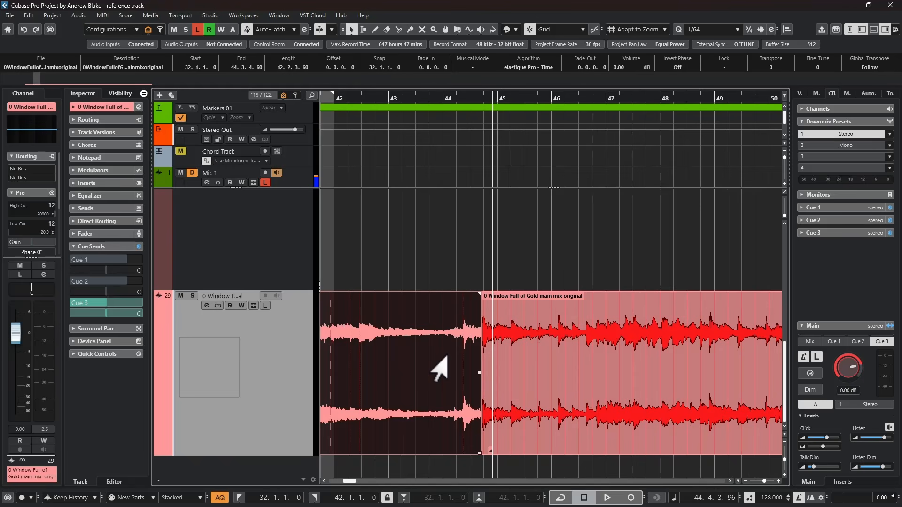
key("Delete")
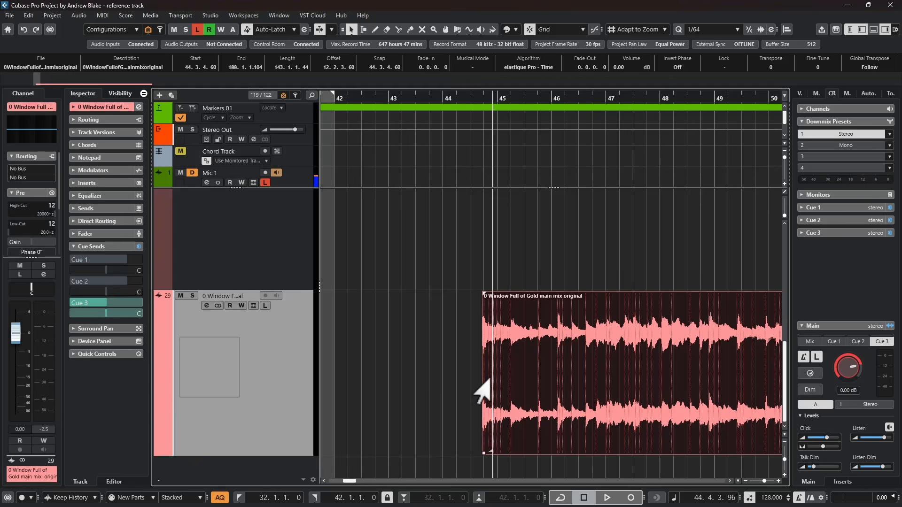
scroll(485, 380, "up", 5)
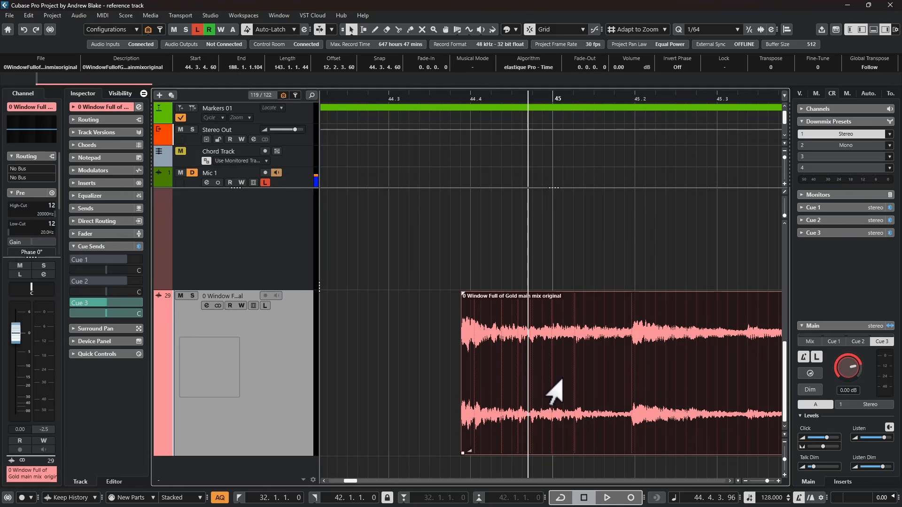
left_click_drag(546, 380, 637, 376)
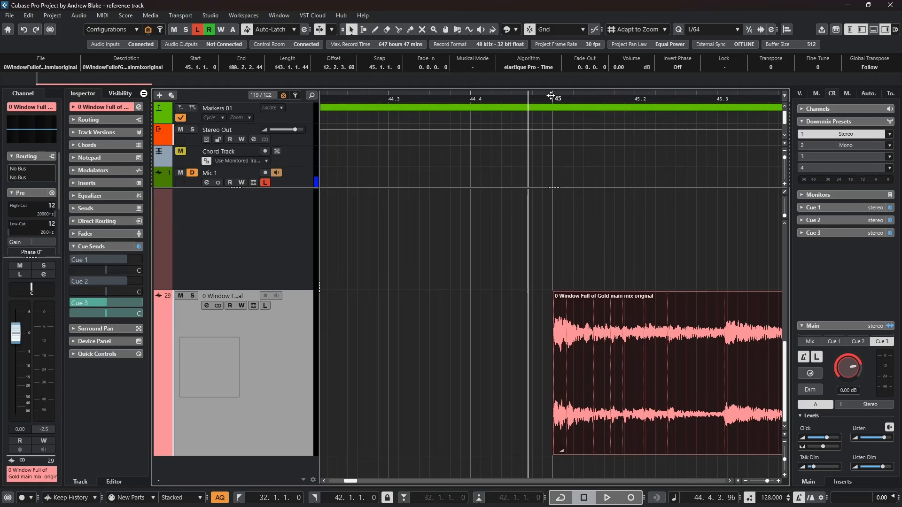
- Play the moved reference event from bar 45 to check how its beats line up with the grid
left_click(550, 317)
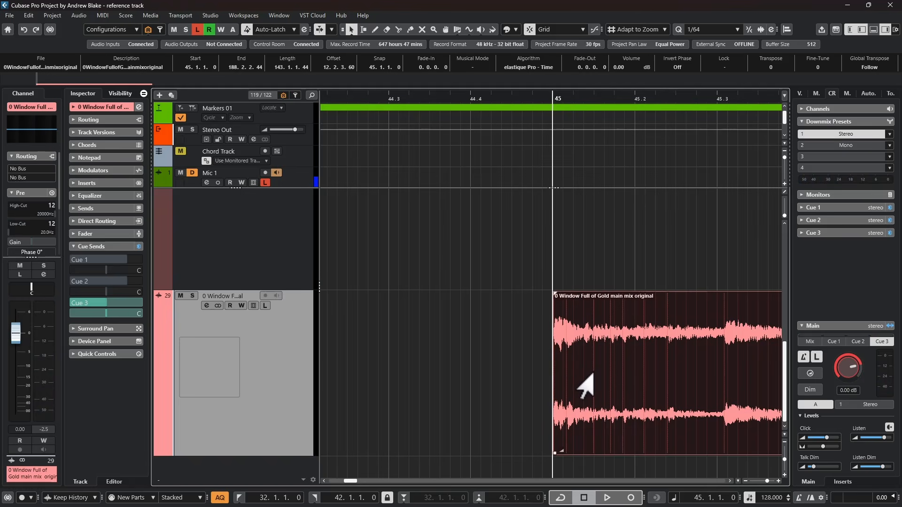
key("space")
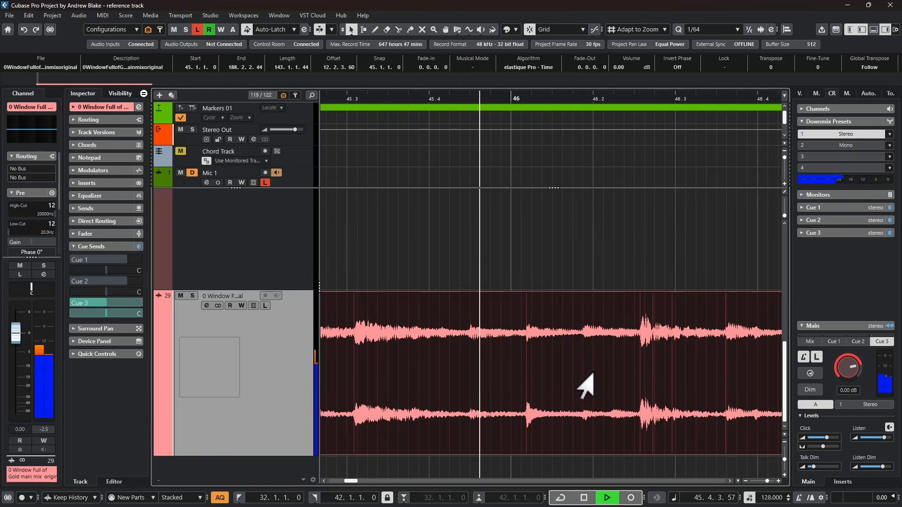
key("space")
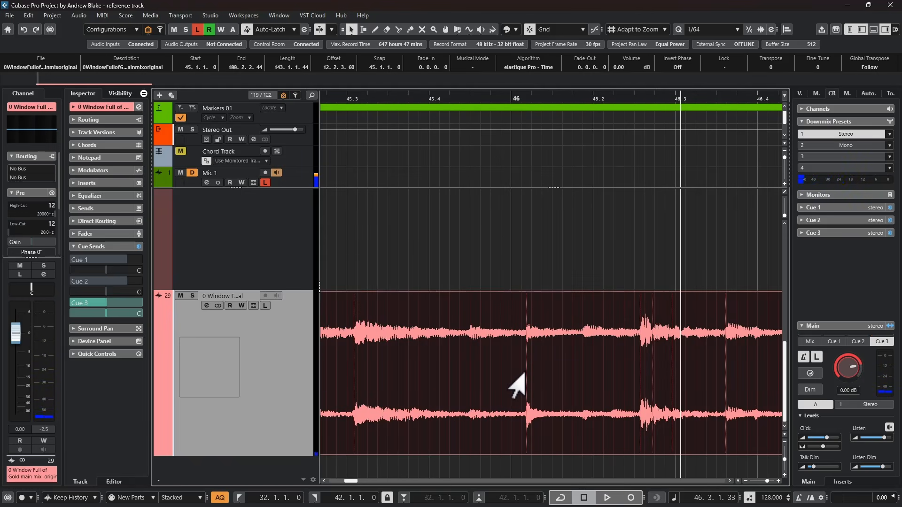
- Select the whole trimmed reference event, analyze it again with Tempo Detection and halve the detected tempo with Divide by 2
scroll(509, 373, "down", 3)
left_click(328, 367)
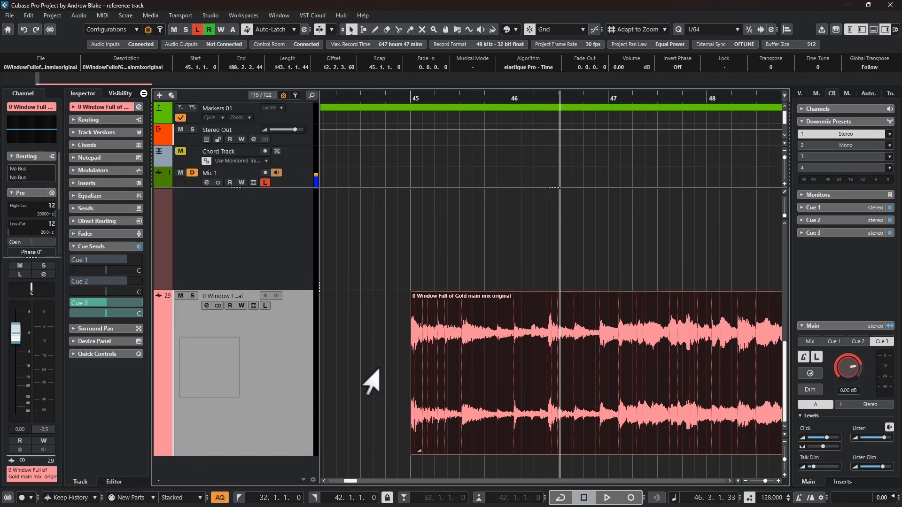
left_click(424, 373)
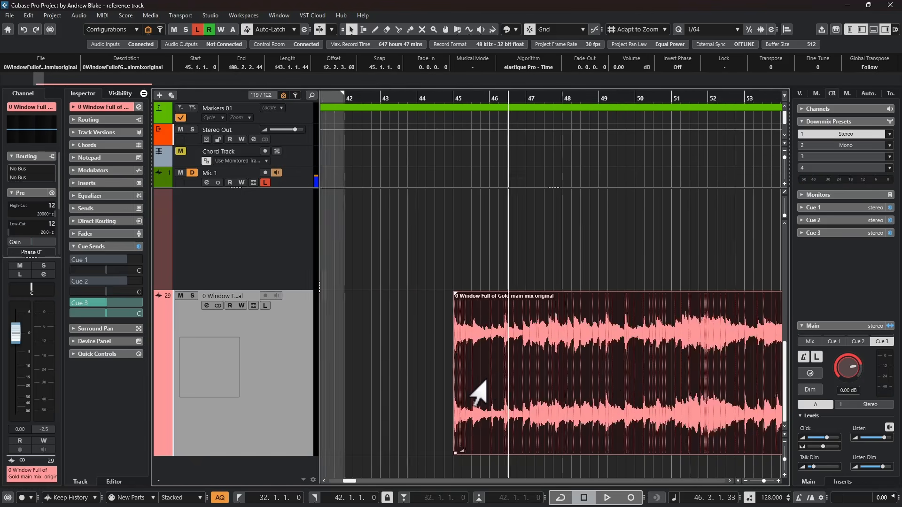
scroll(488, 394, "down", 4, "ctrl")
scroll(539, 395, "down", 5, "ctrl")
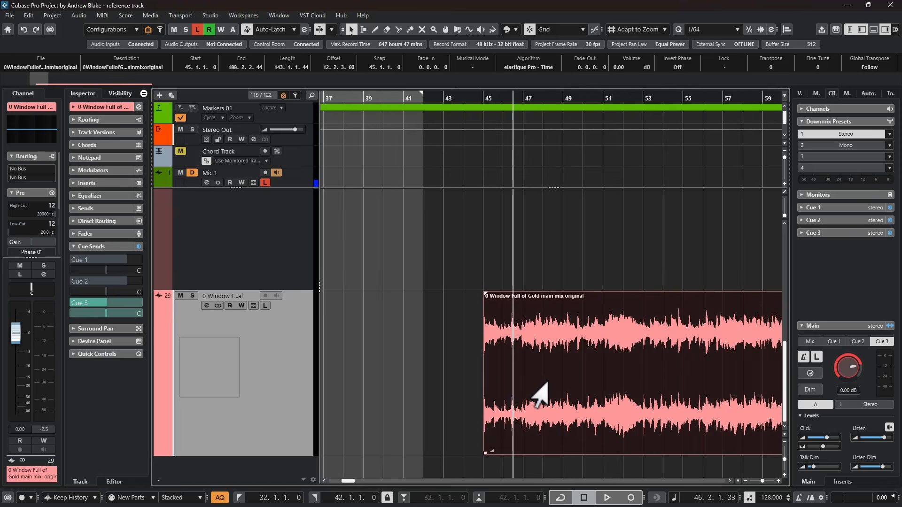
left_click(481, 360, "shift")
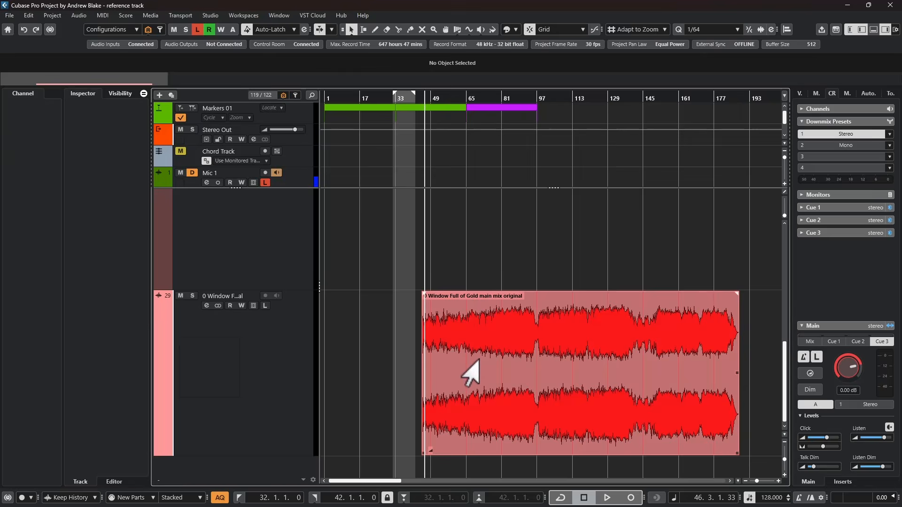
left_click(474, 382, "shift")
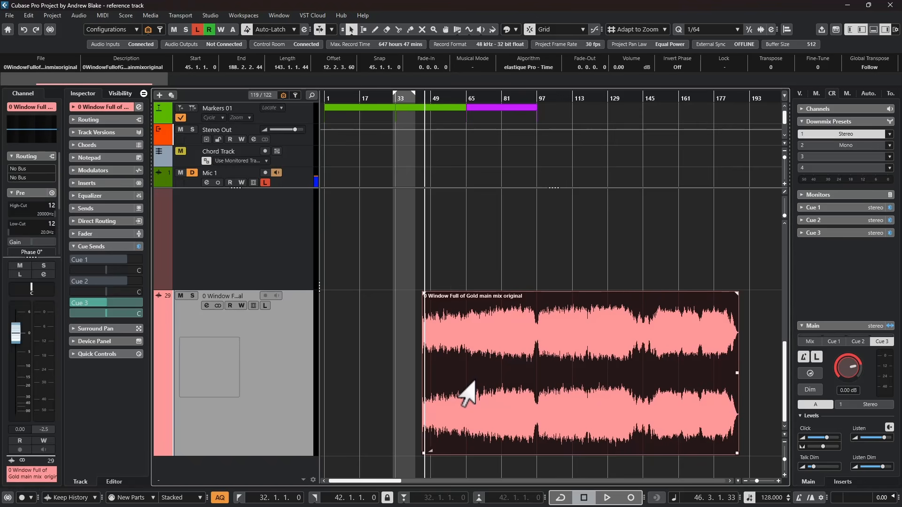
left_click(52, 15)
mouse_move(75, 204)
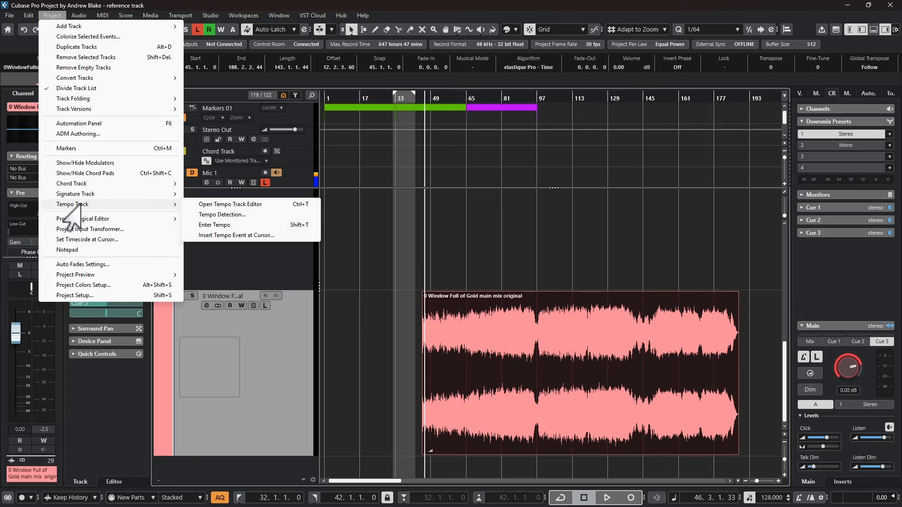
left_click(212, 216)
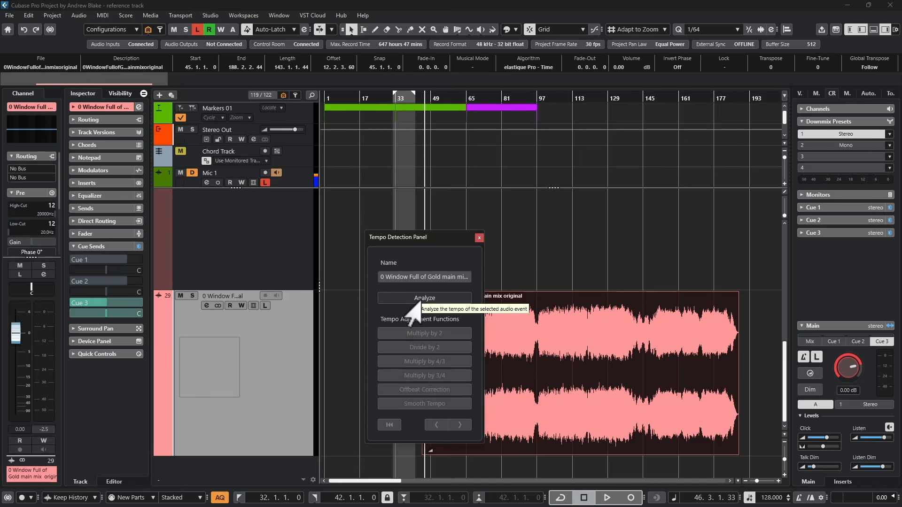
left_click(415, 301)
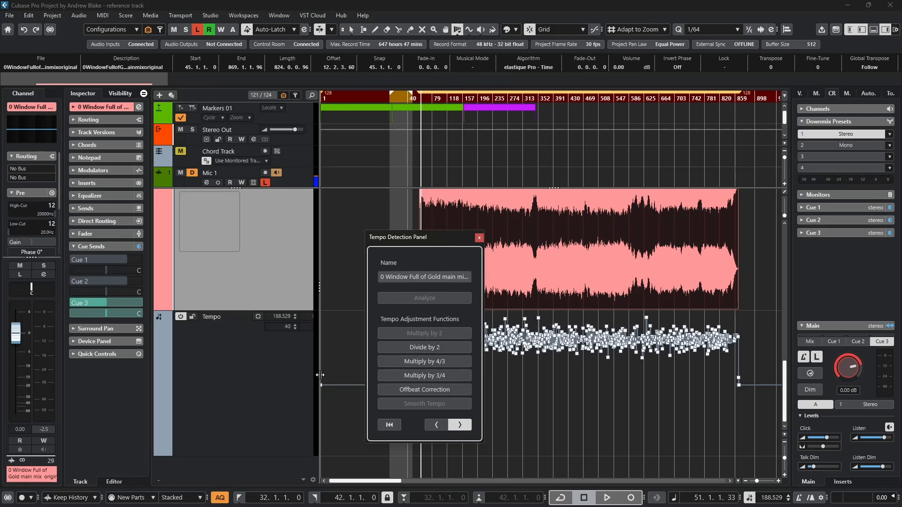
left_click(419, 350)
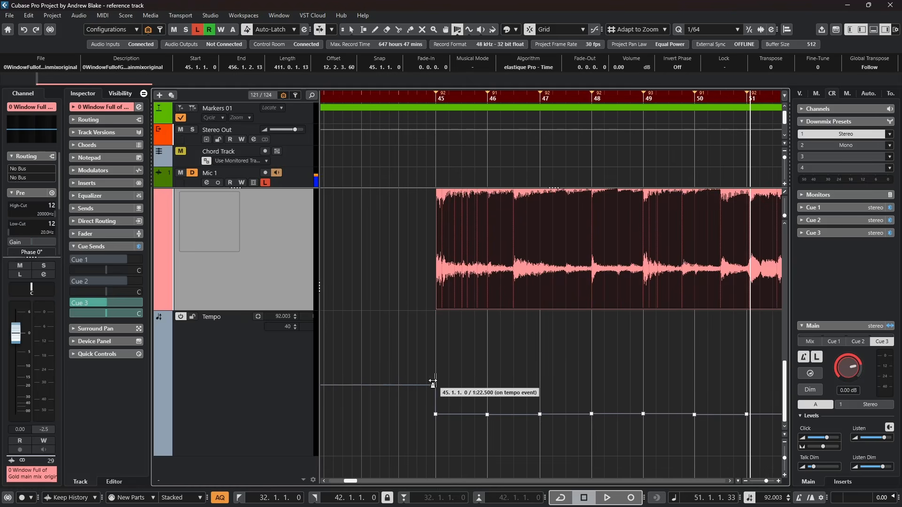
- Change the time signature event at bar 45 to 4/4
scroll(433, 381, "up", 1)
scroll(403, 375, "up", 1)
scroll(403, 375, "down", 2)
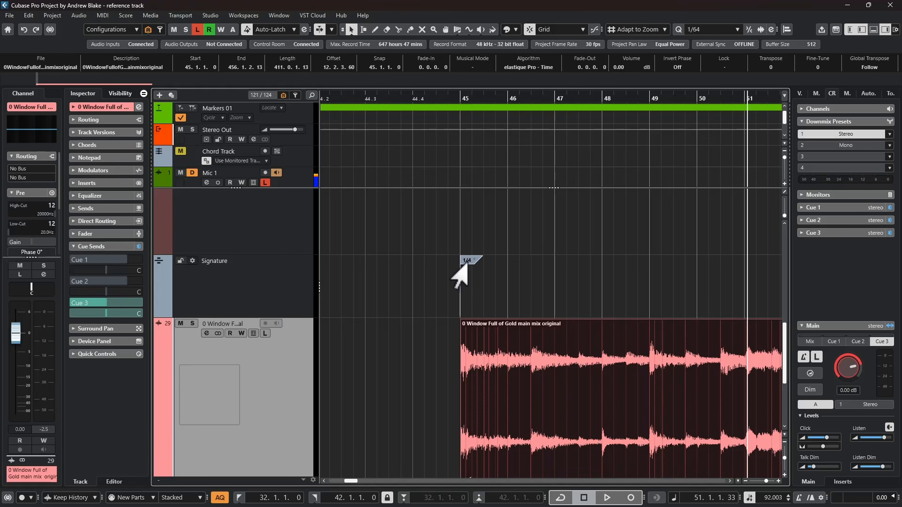
left_click(468, 260)
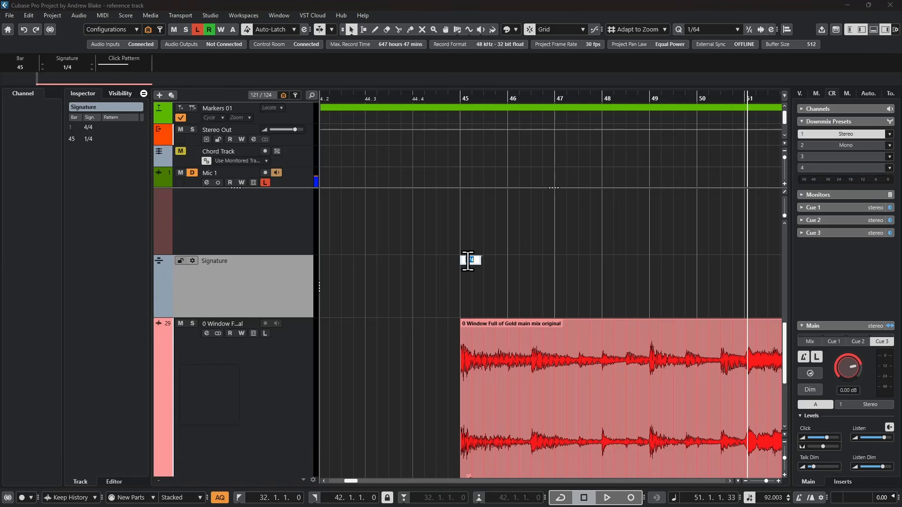
type("4/4")
key("Return")
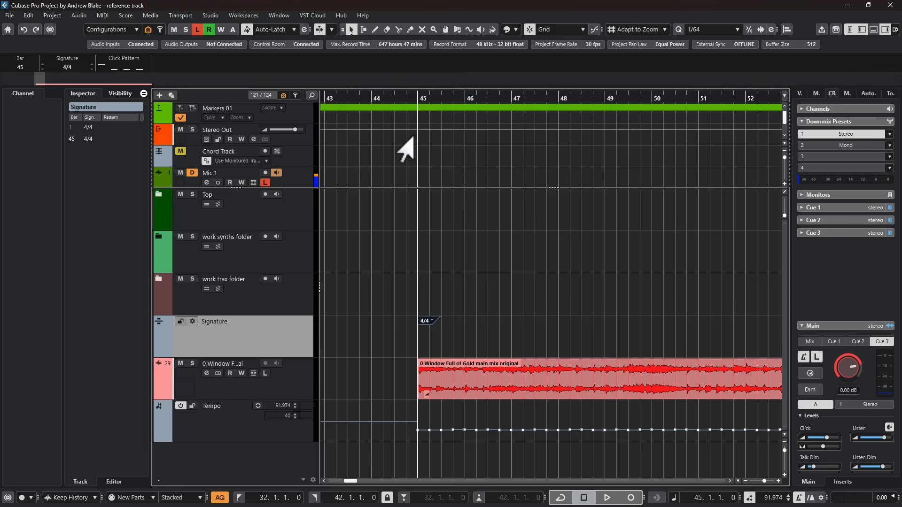
- Audition the reference track from bar 45 against the new tempo map and extend the event's start back to about bar 42
key("space")
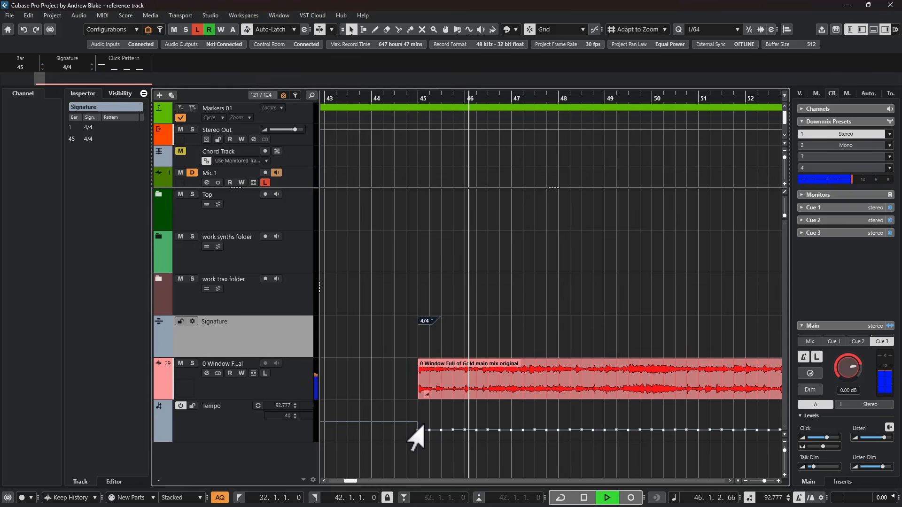
key("space")
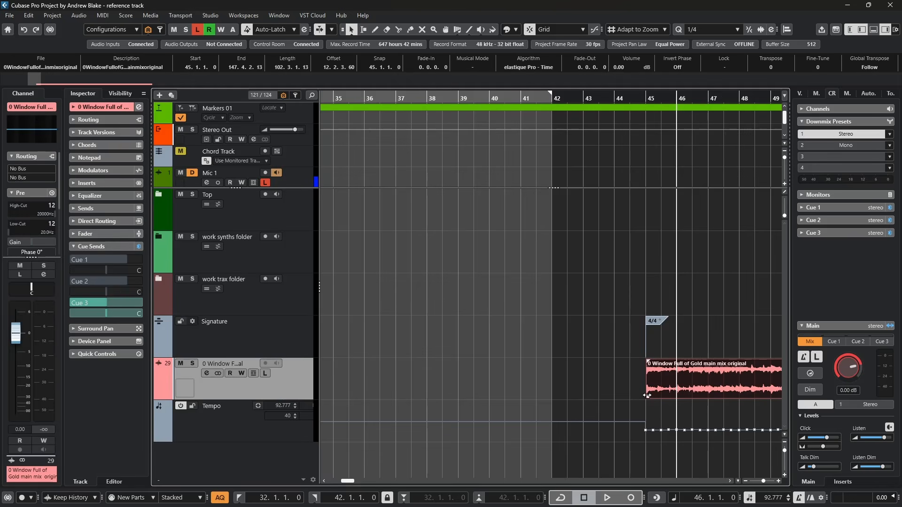
left_click_drag(647, 395, 566, 404)
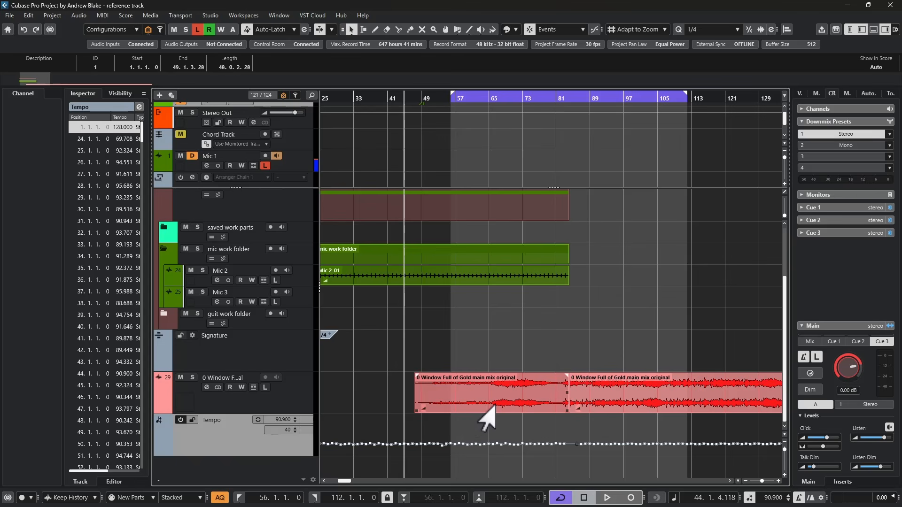
- Play the reference track from bar 47 and raise the Control Room Click level to -8.7 dB
left_click(450, 397)
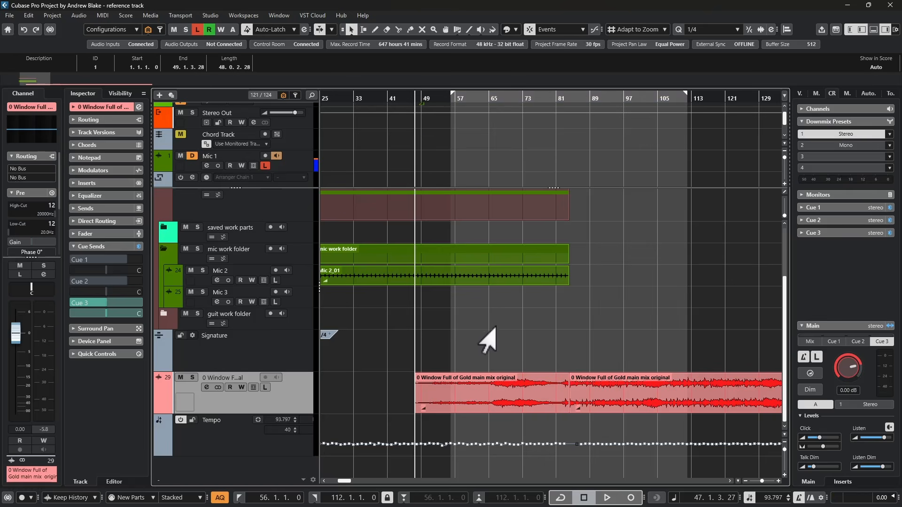
key("space")
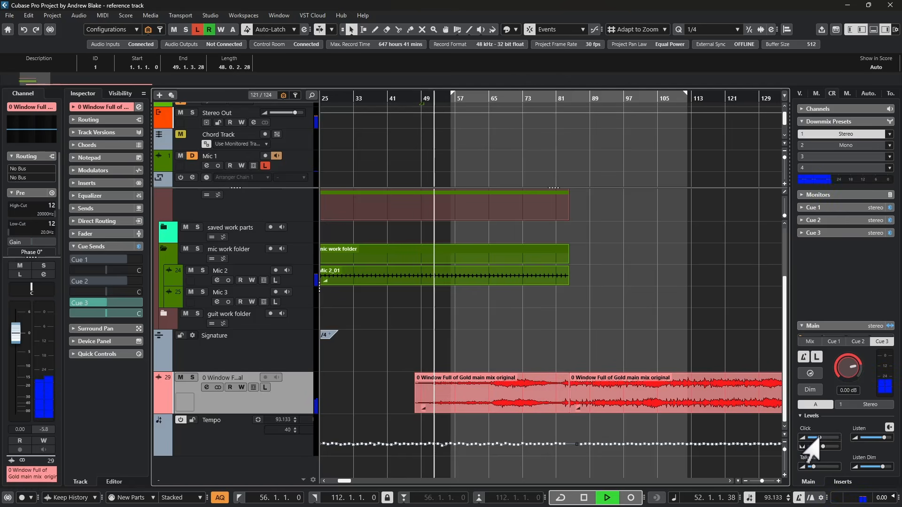
scroll(819, 437, "up", 5)
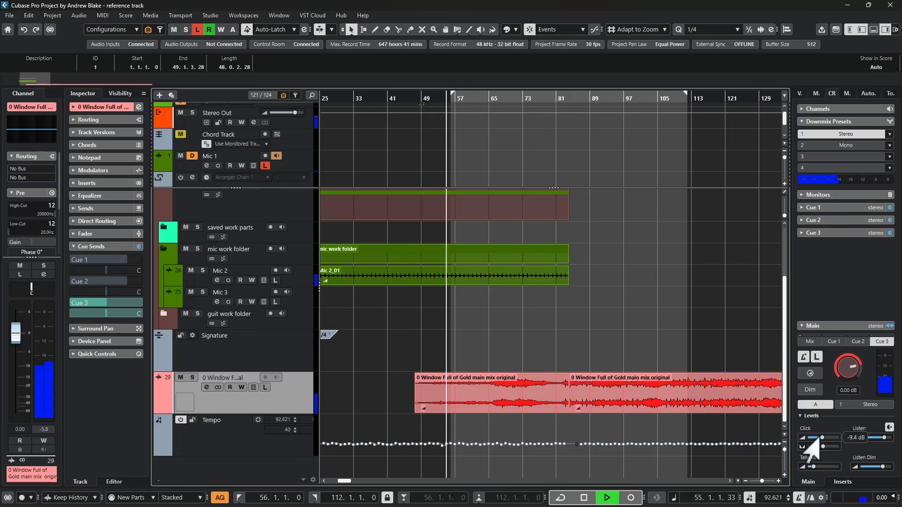
scroll(819, 437, "up", 1)
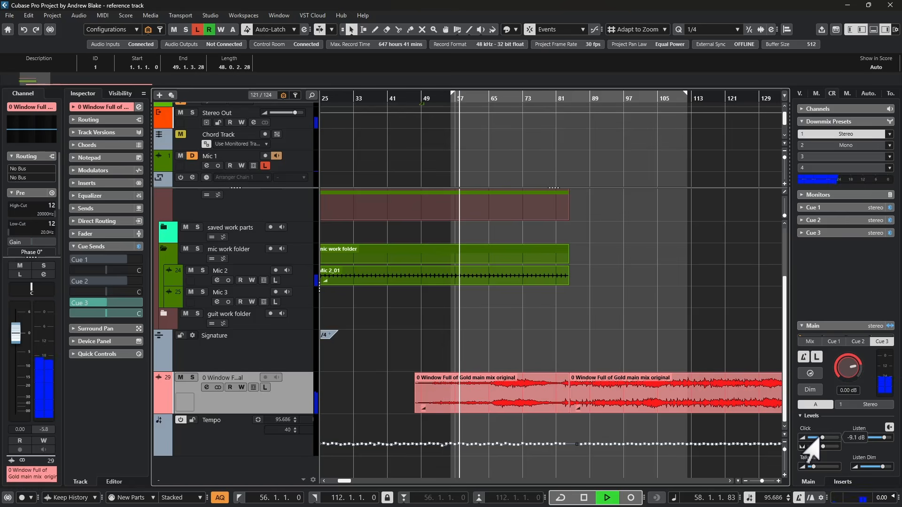
scroll(819, 437, "up", 1)
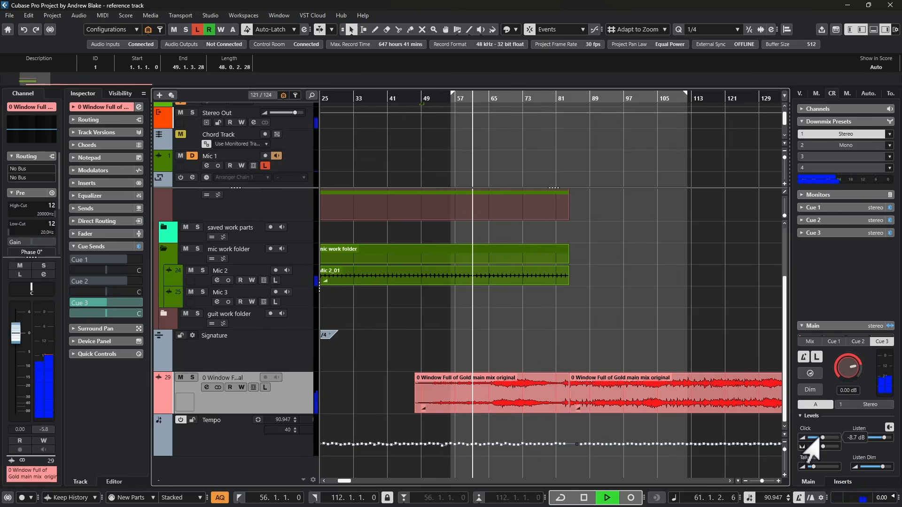